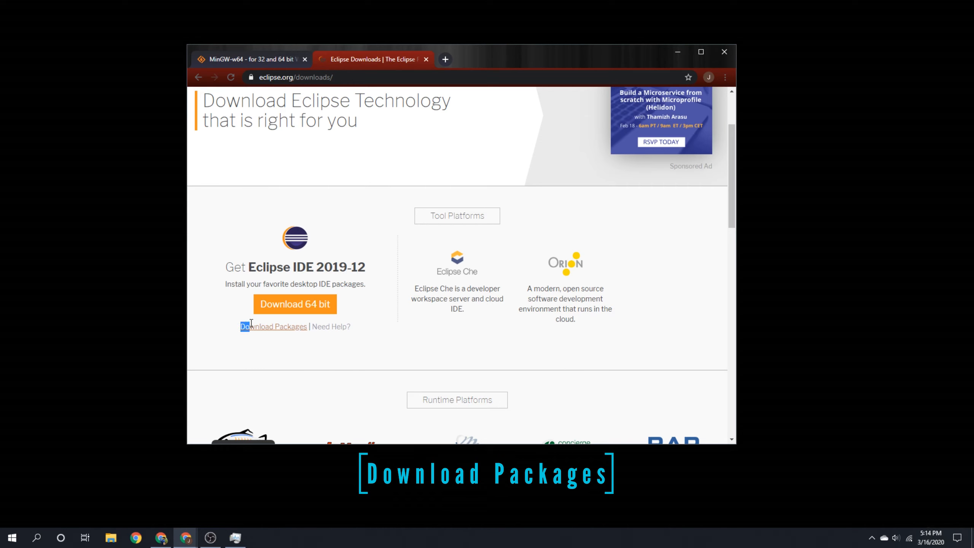
- Download the Windows 64-bit package of Eclipse IDE for C/C++ Developers 2019-12 from the Eclipse packages page
click(275, 332)
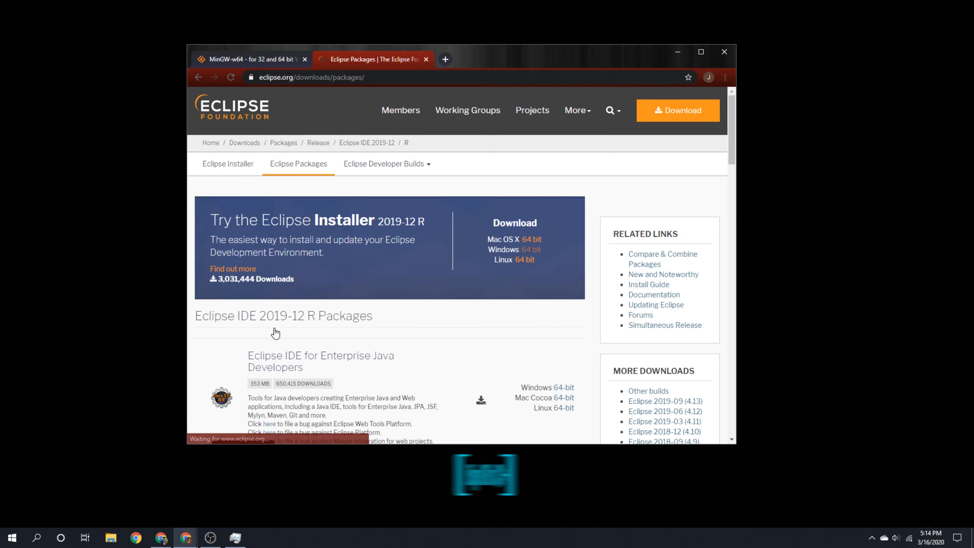
scroll(203, 345, down, 1)
scroll(203, 345, down, 5)
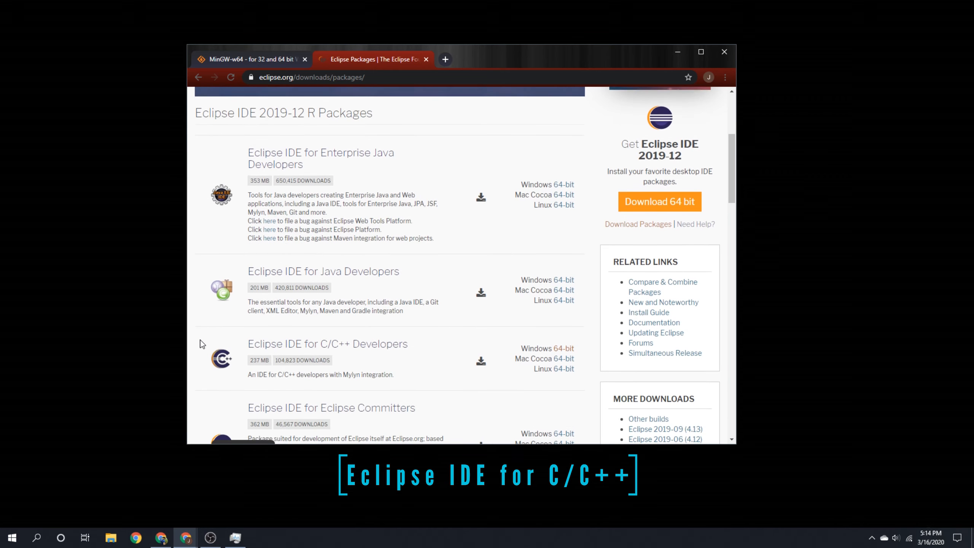
drag(247, 296, 409, 294)
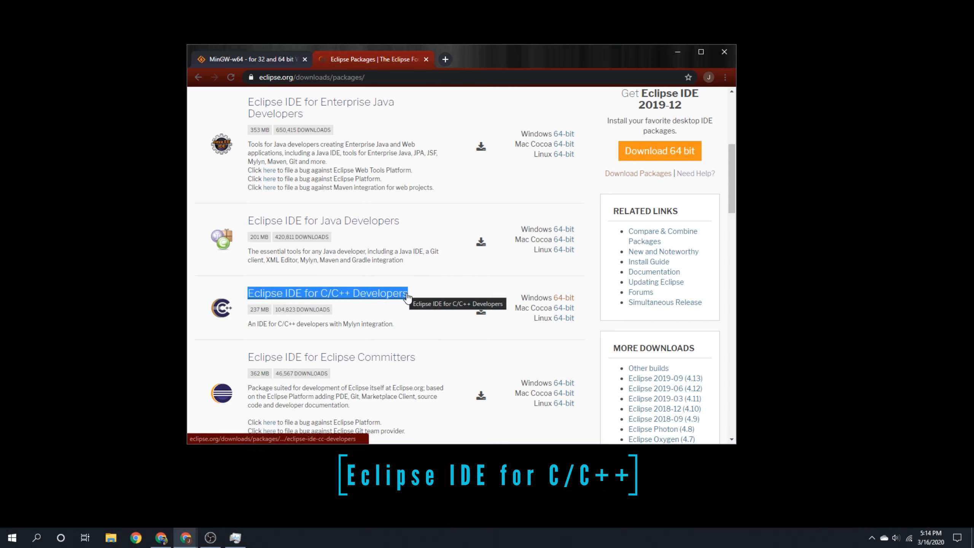
click(568, 300)
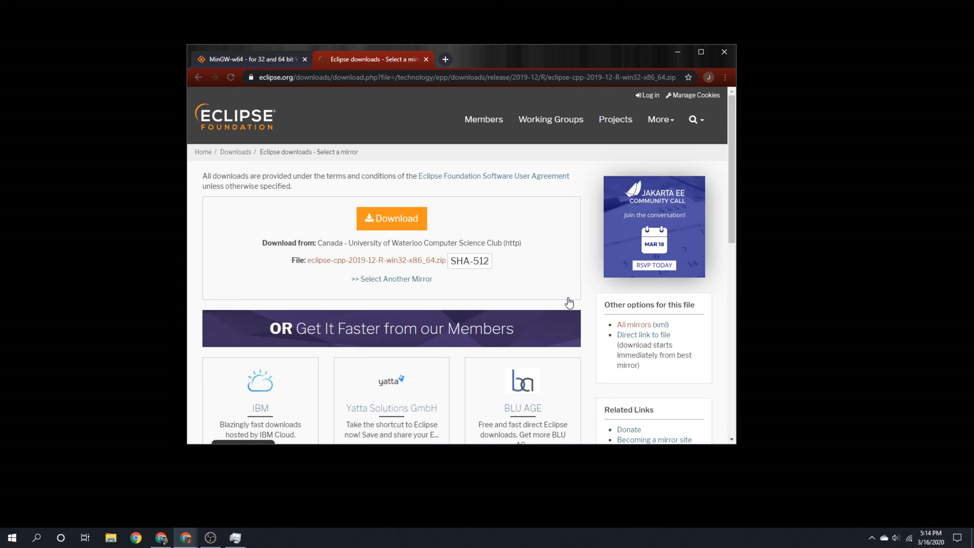
click(397, 226)
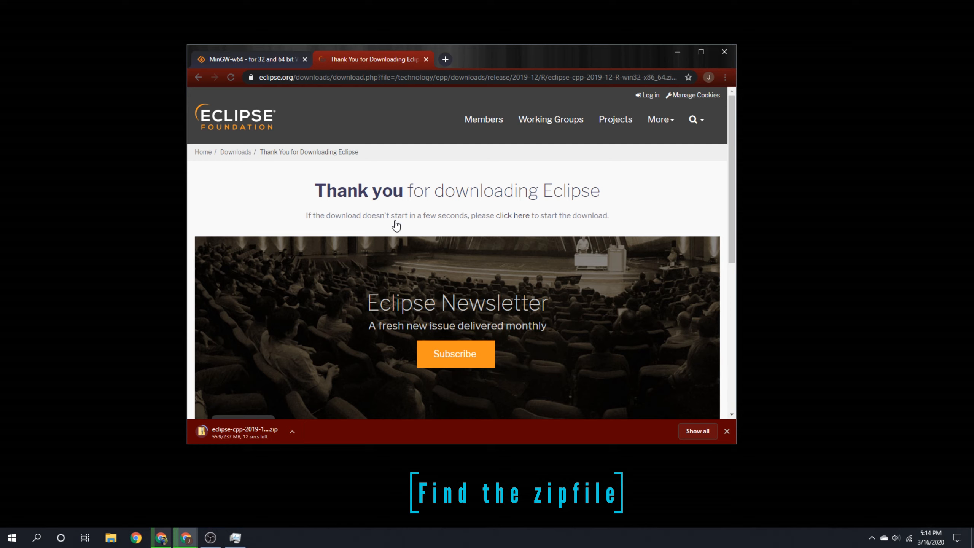
- Show the downloaded Eclipse zip in its folder with the browser minimized, and refresh the file list
click(292, 432)
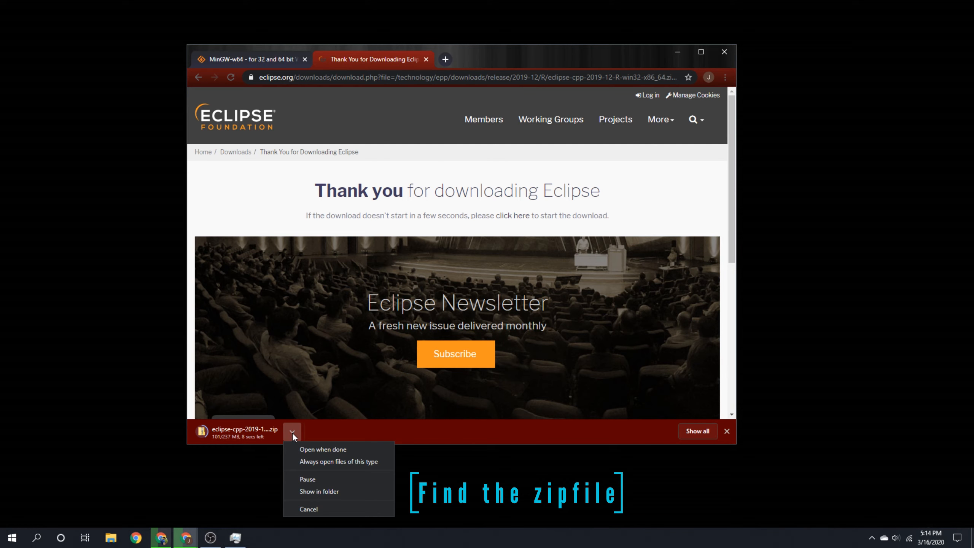
click(332, 492)
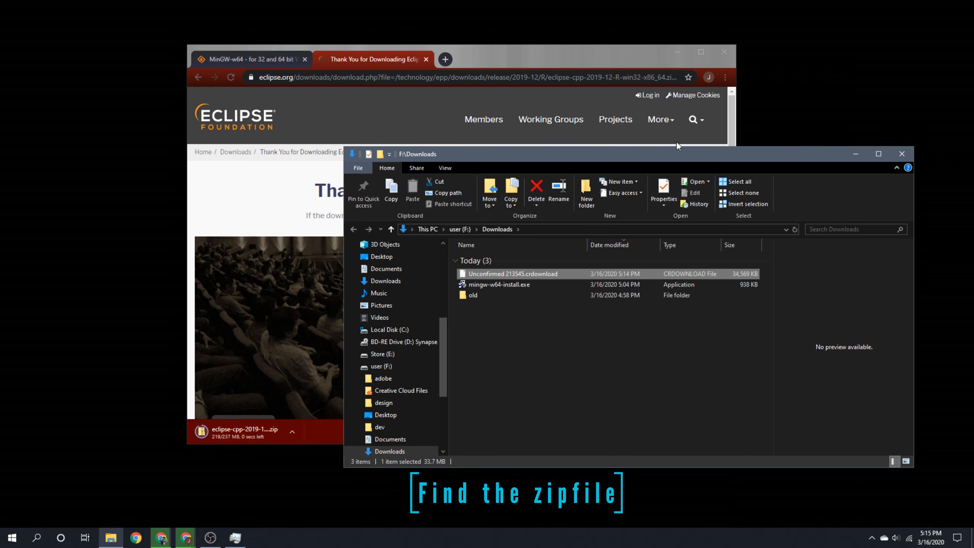
click(679, 54)
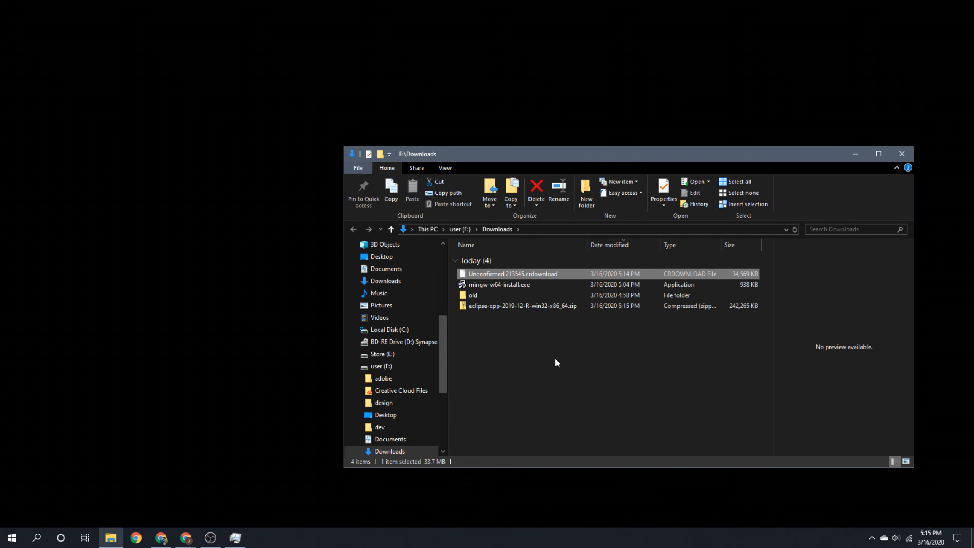
click(499, 306)
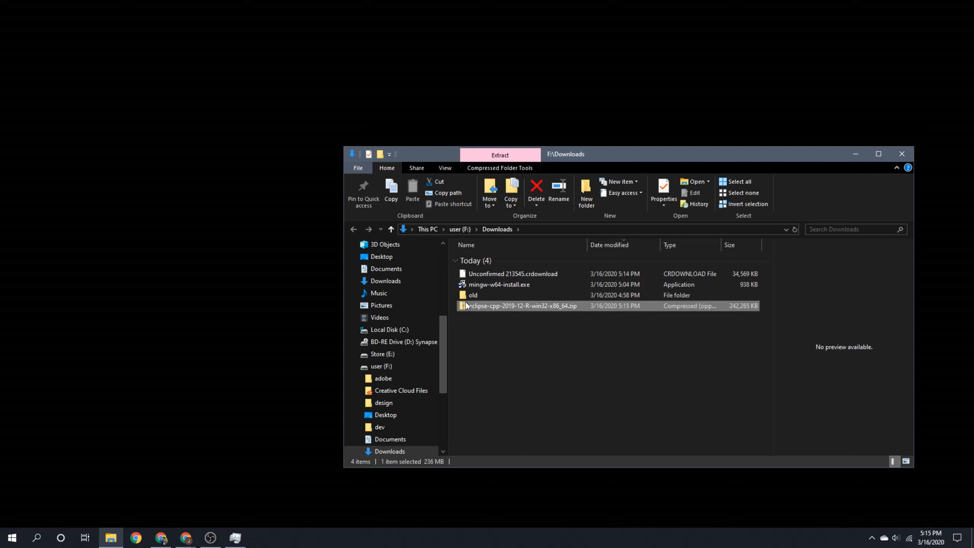
right_click(484, 335)
click(522, 377)
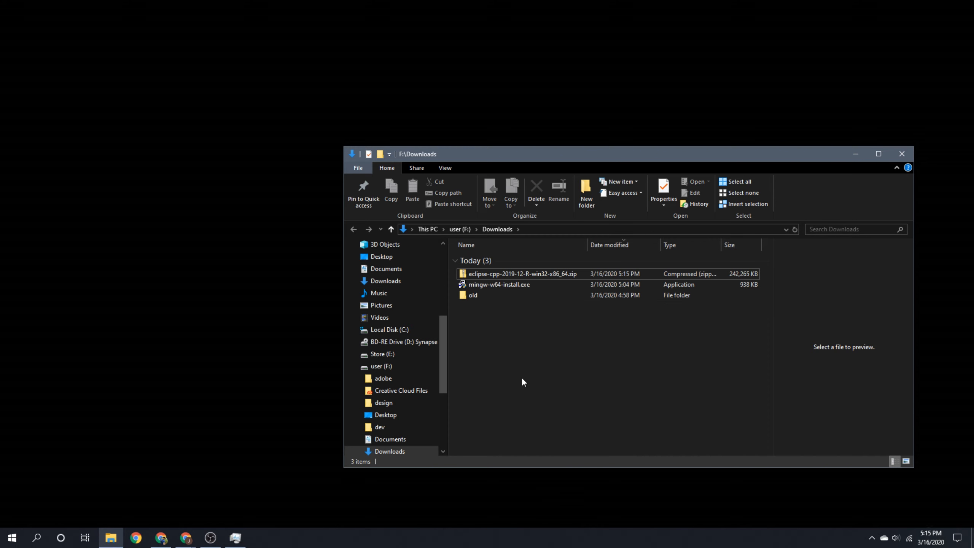
- Extract all files of eclipse-cpp-2019-12-R-win32-x86_64.zip into the F:\dev folder
right_click(466, 274)
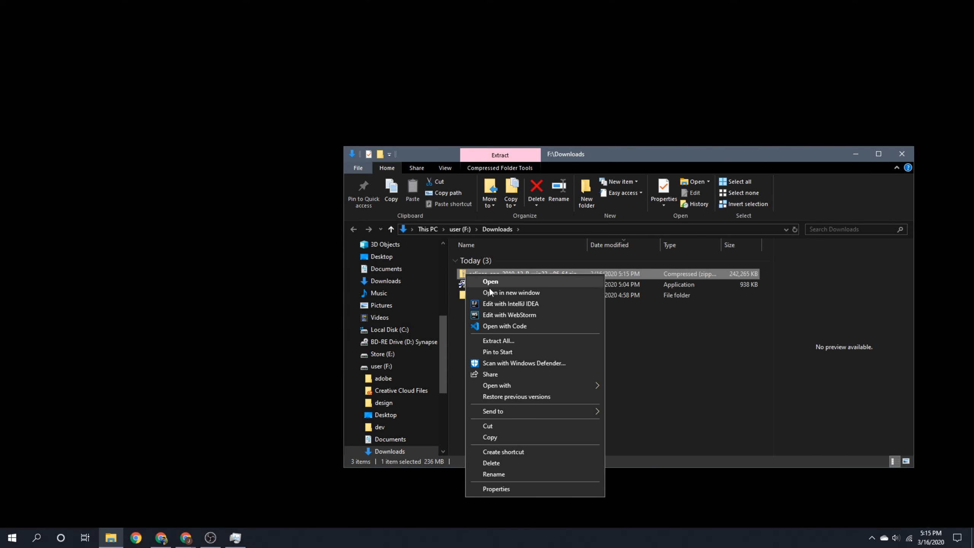
click(499, 341)
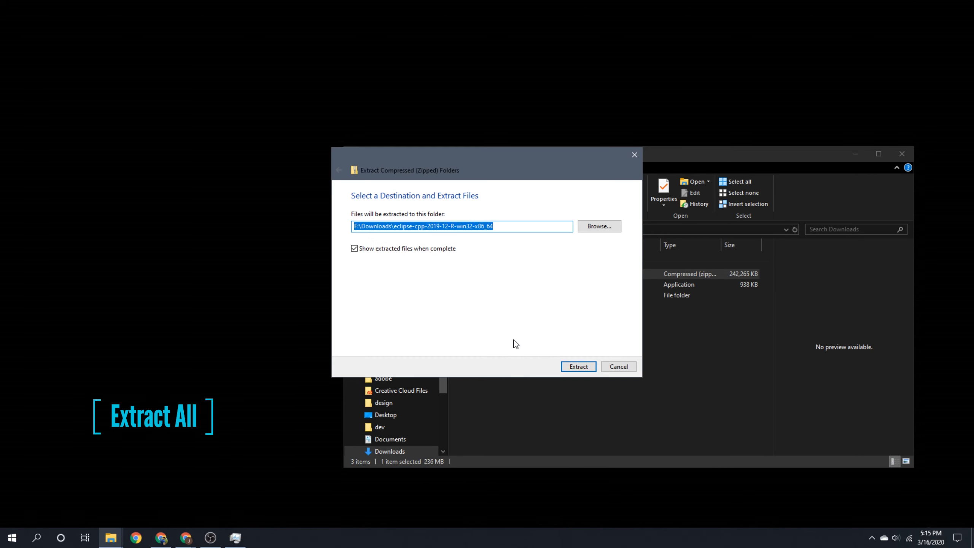
click(593, 227)
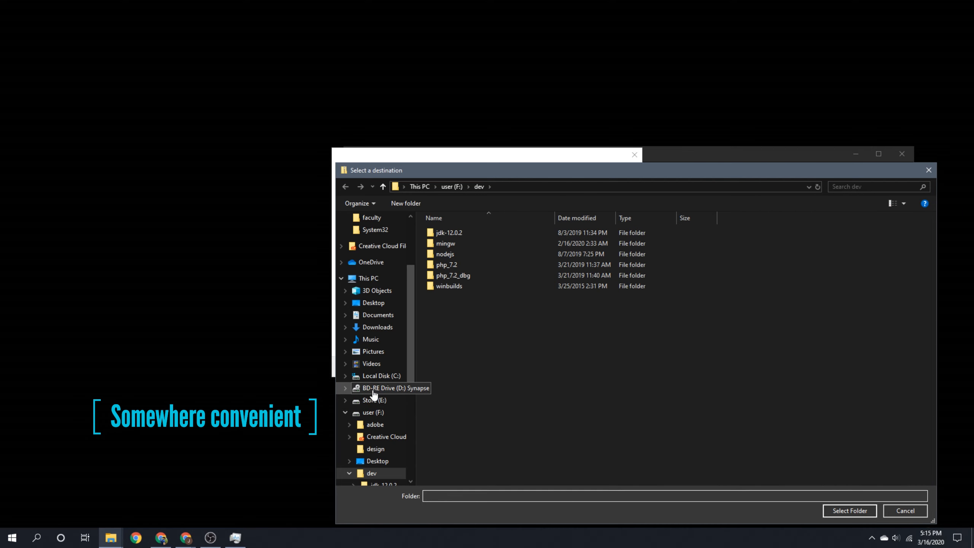
click(354, 412)
scroll(357, 418, down, 1)
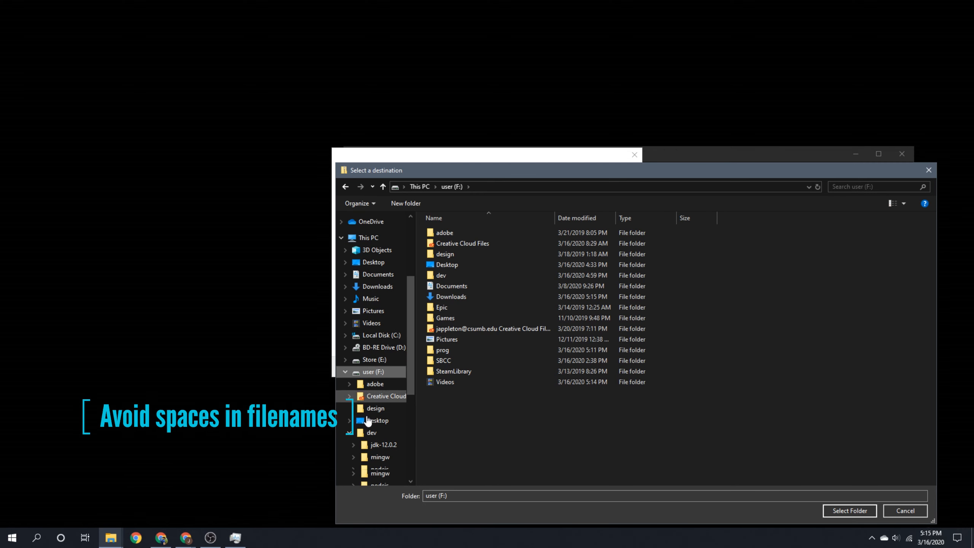
click(364, 432)
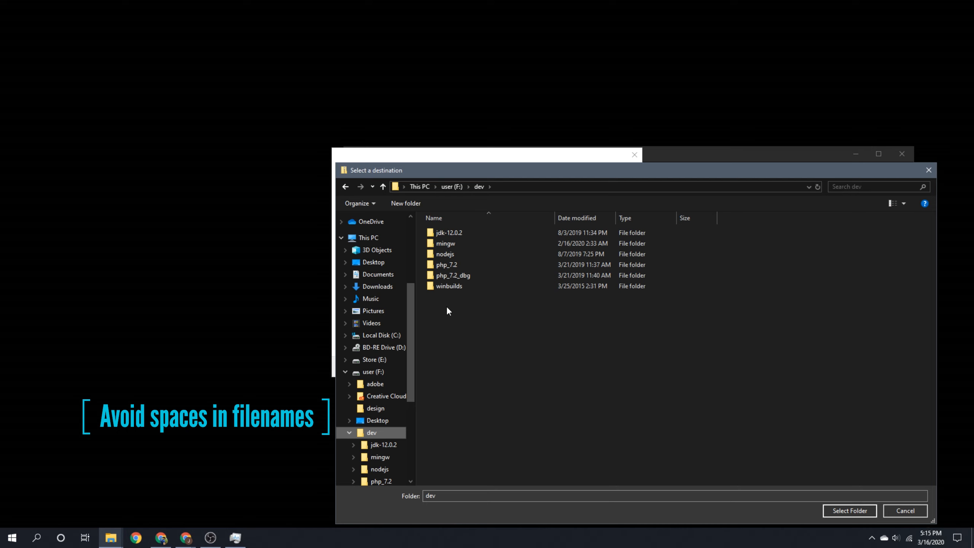
click(447, 308)
click(364, 435)
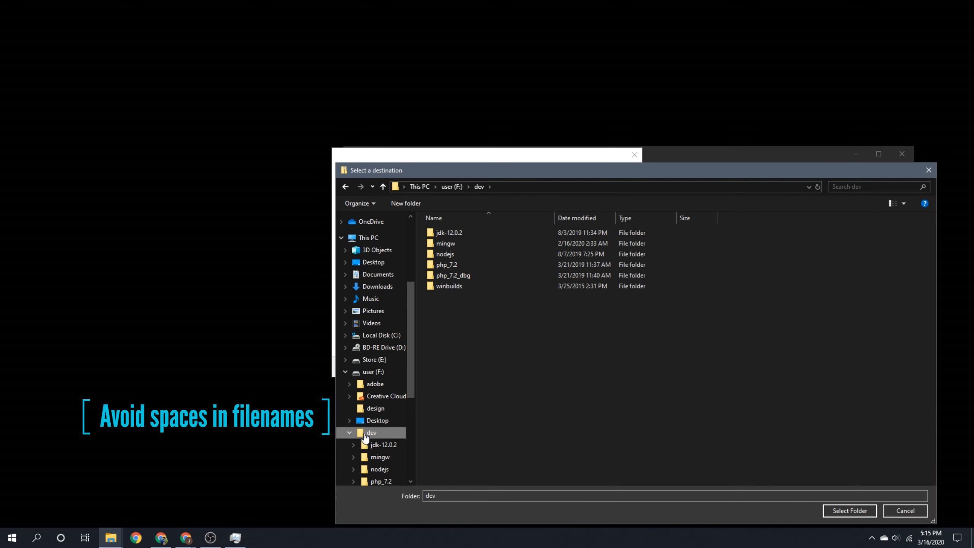
click(858, 512)
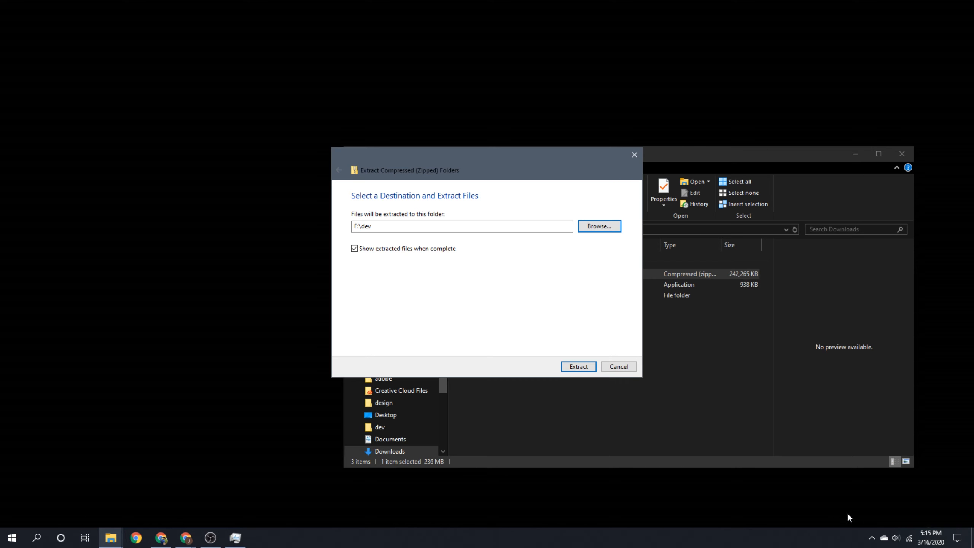
click(591, 366)
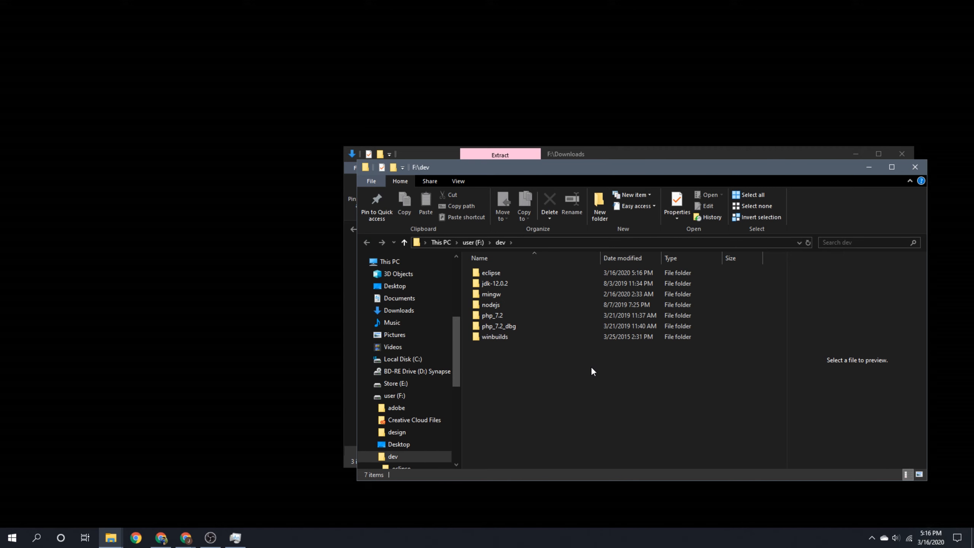
- Close the Downloads window and run eclipse.exe from the extracted eclipse folder
click(907, 155)
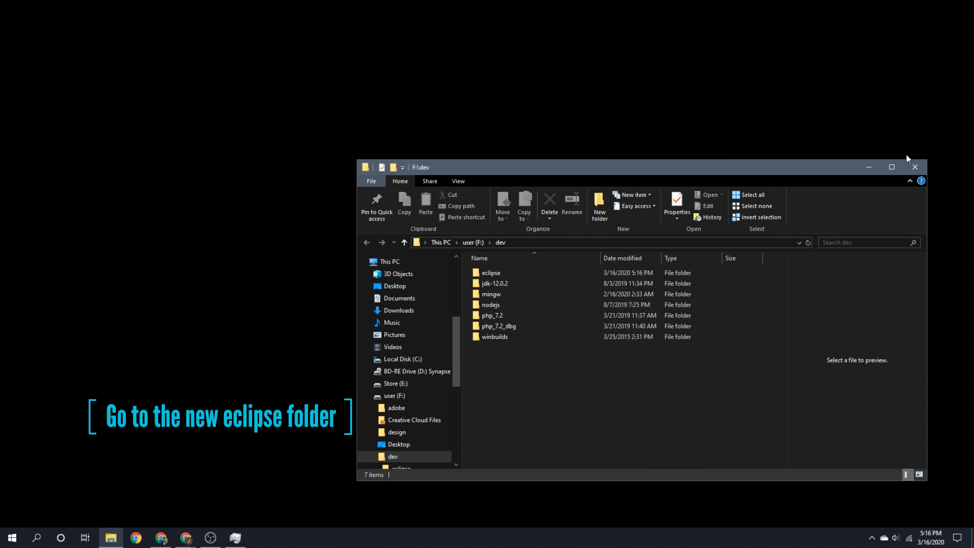
click(475, 271)
double_click(476, 272)
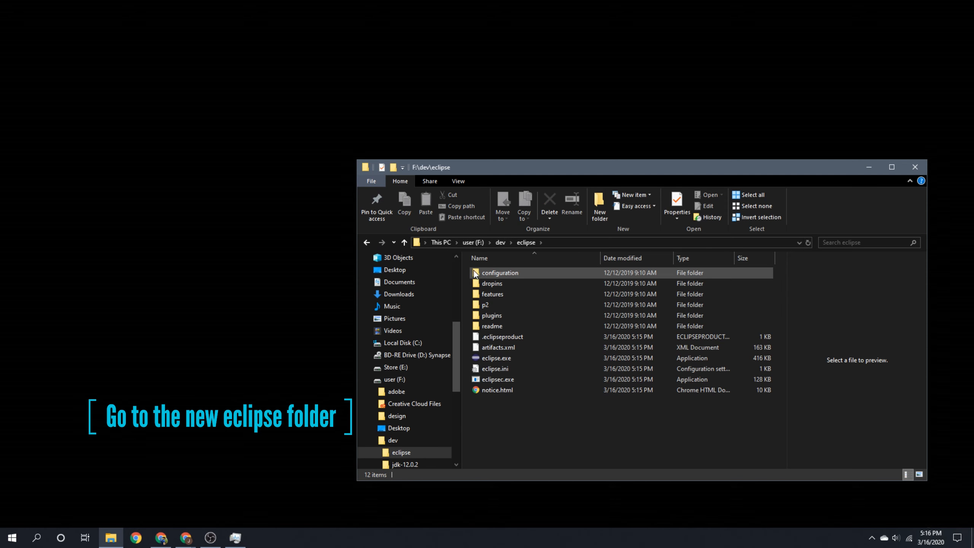
click(484, 357)
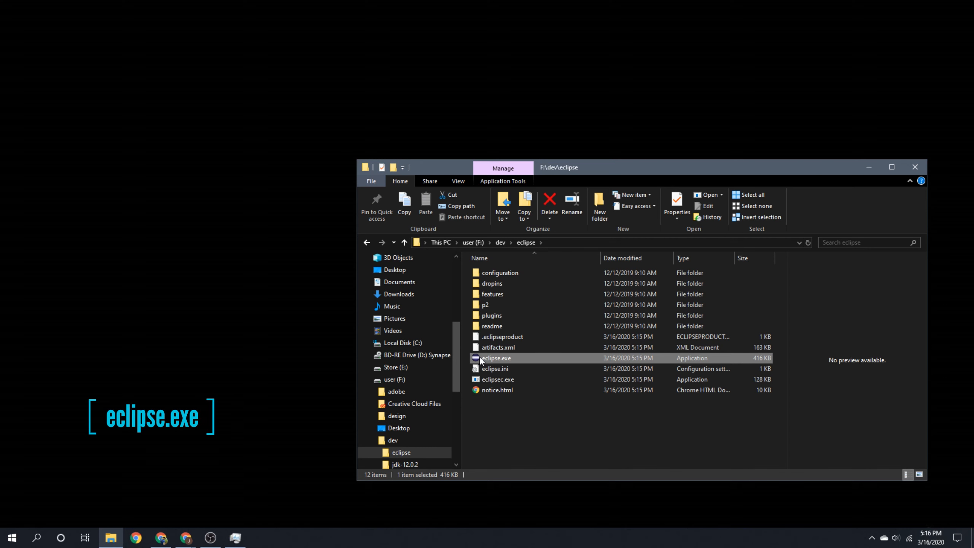
double_click(477, 357)
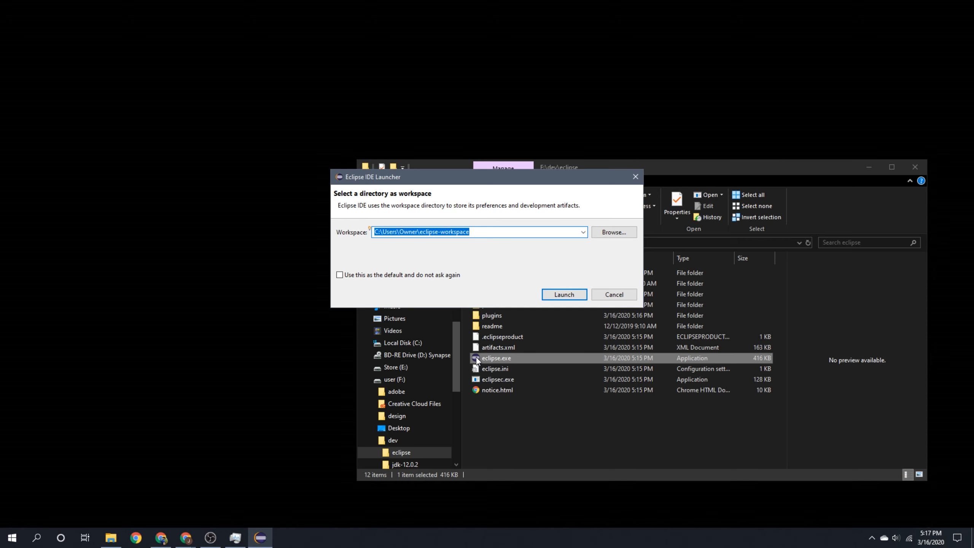
- Launch Eclipse with a new workspace folder named new-eclipse-workspace-name, and minimize the file window
click(419, 232)
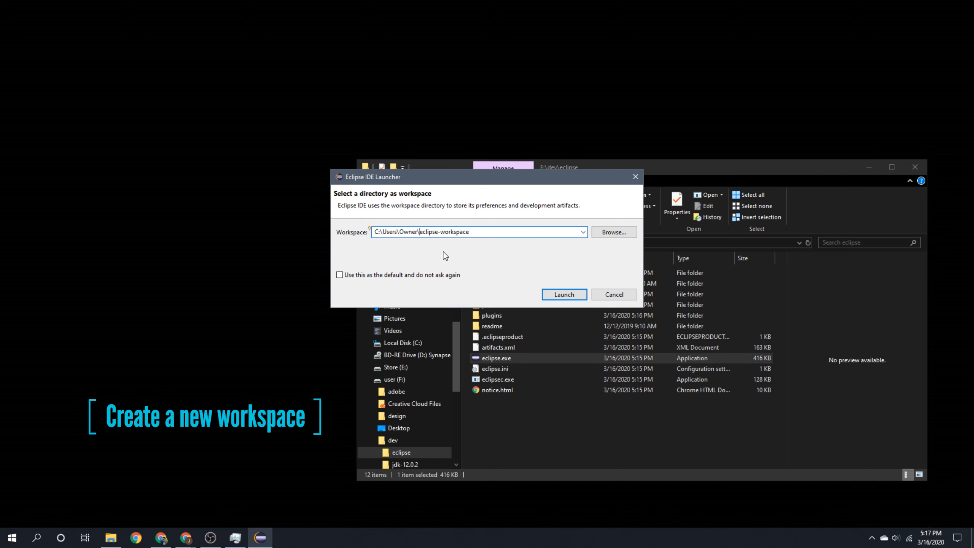
text(new-)
text(-name)
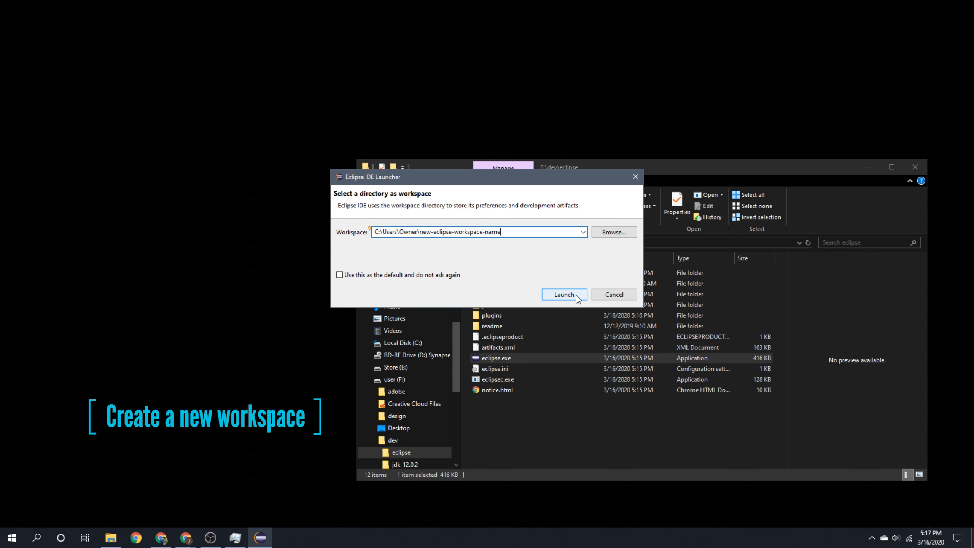
click(564, 295)
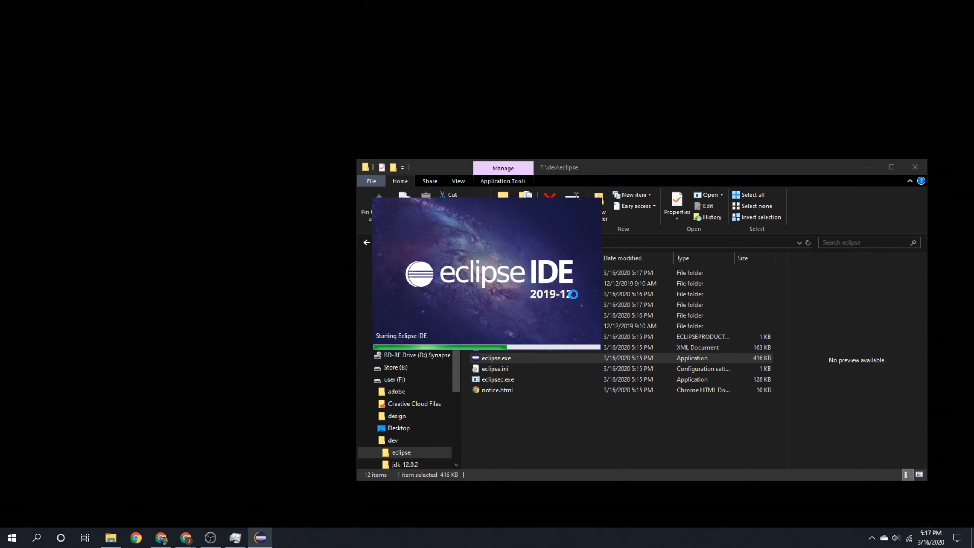
click(868, 168)
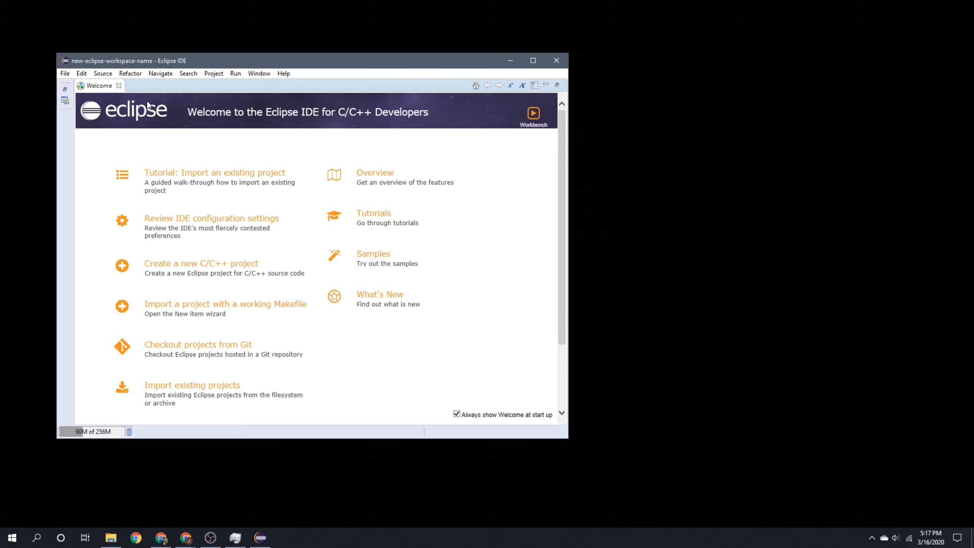
- Start a new C/C++ project using the C Managed Build template
click(65, 75)
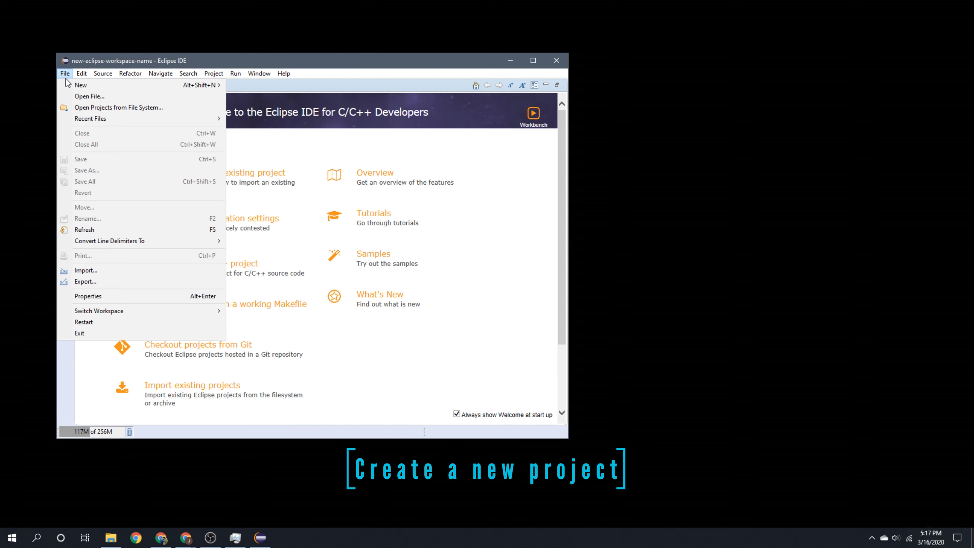
mouse_move(71, 86)
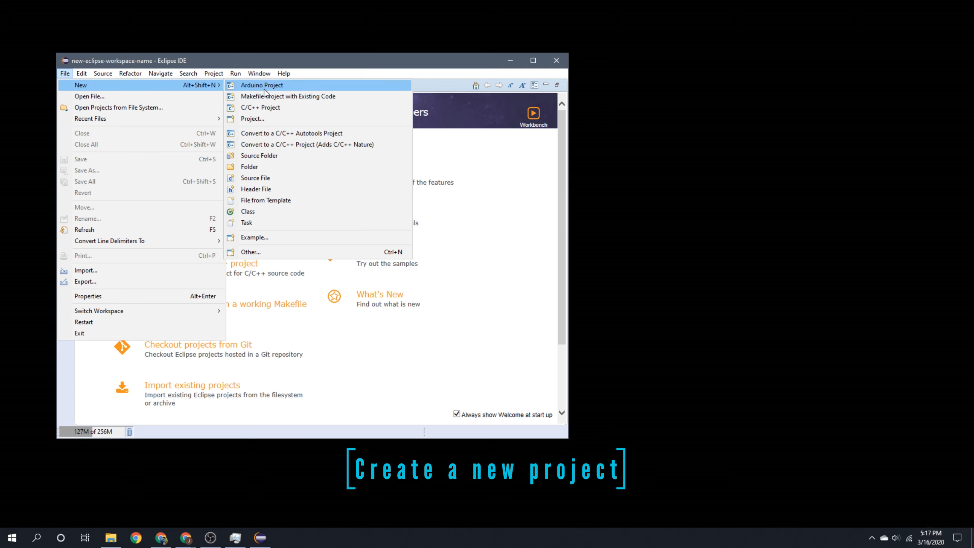
click(264, 108)
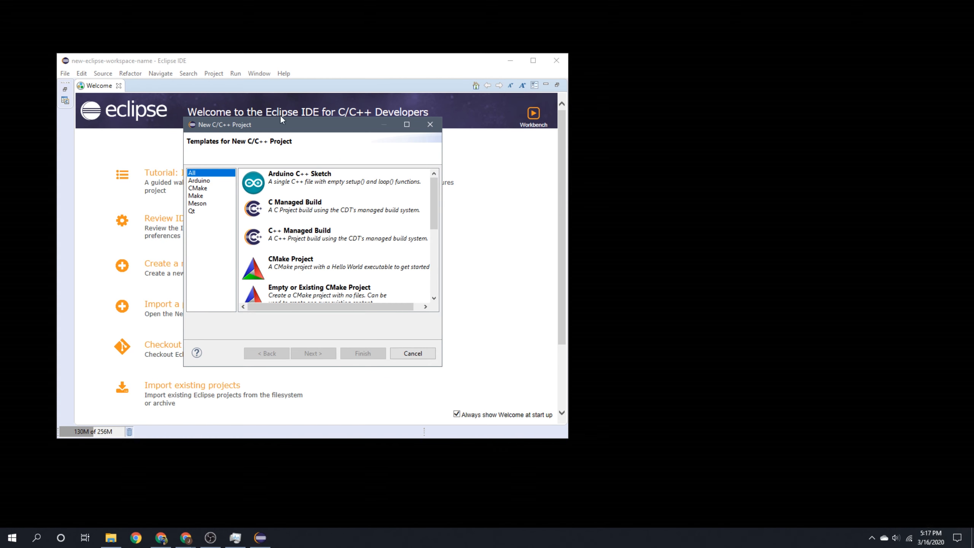
click(289, 211)
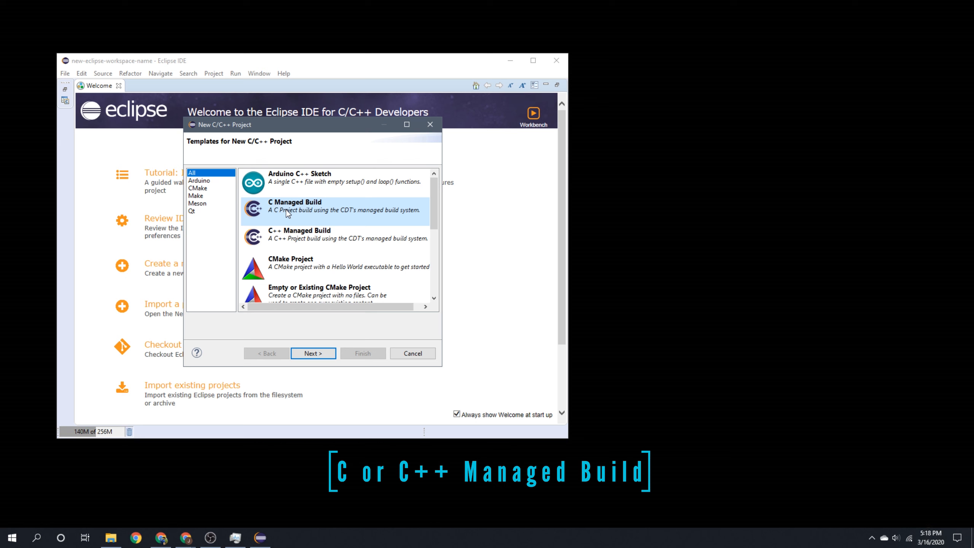
click(310, 354)
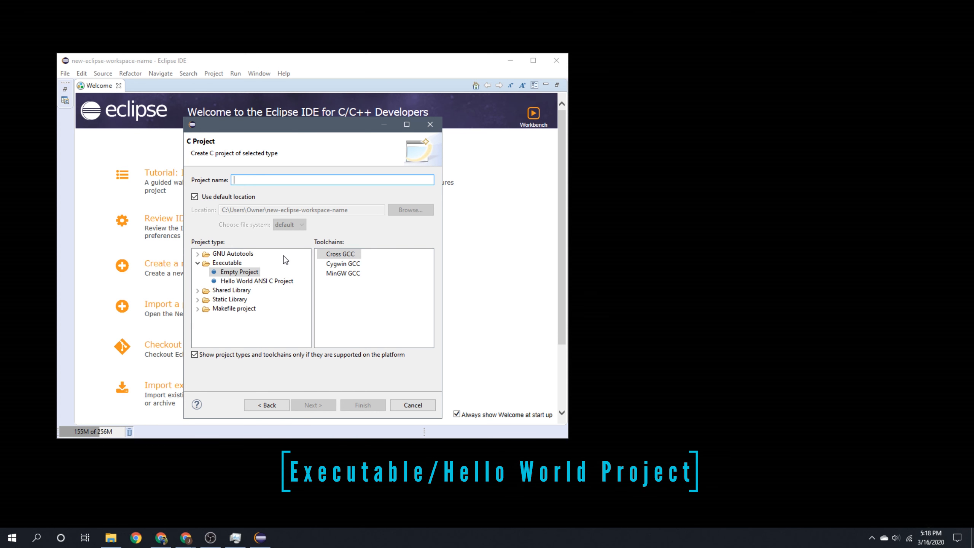
- Name the project hello, choose Hello World ANSI C Project with the MinGW GCC toolchain, and continue to the basic settings
text(hello)
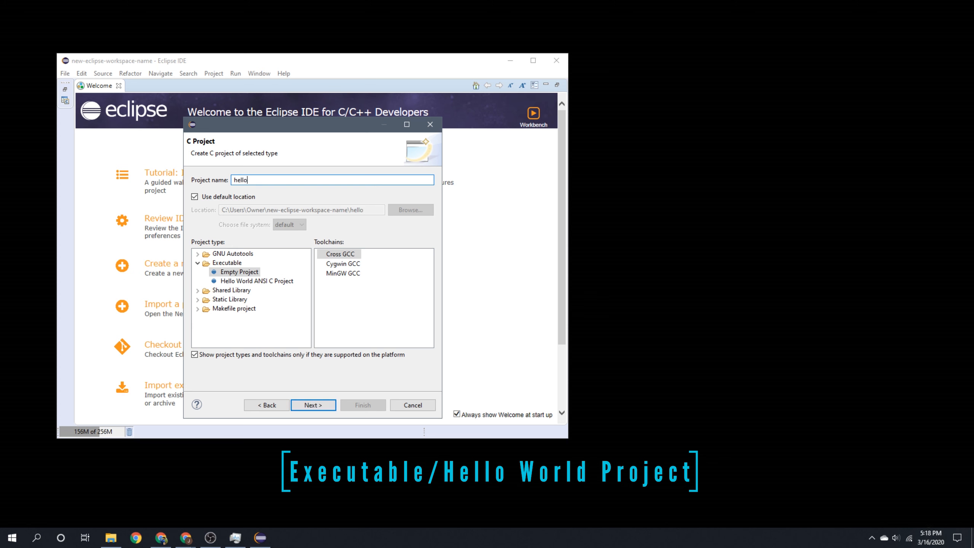
click(269, 283)
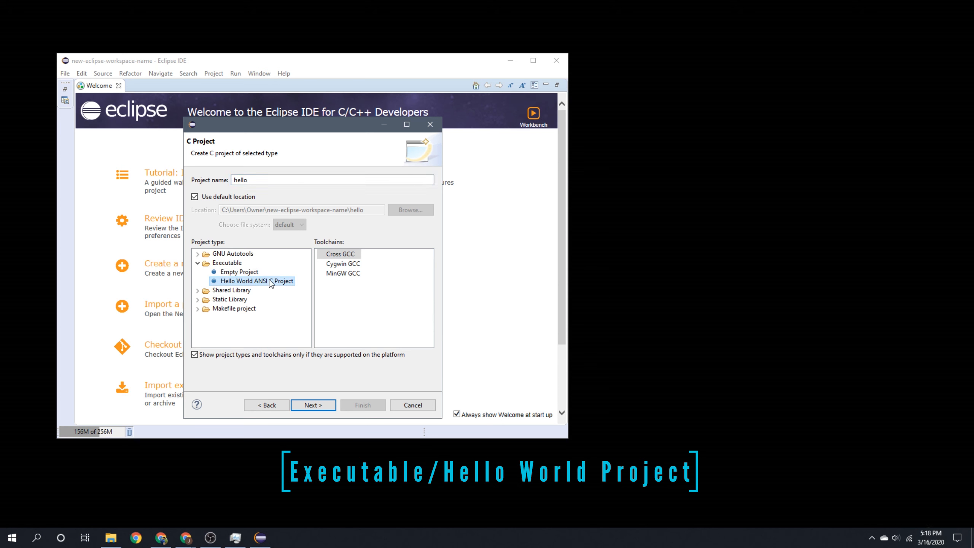
click(346, 274)
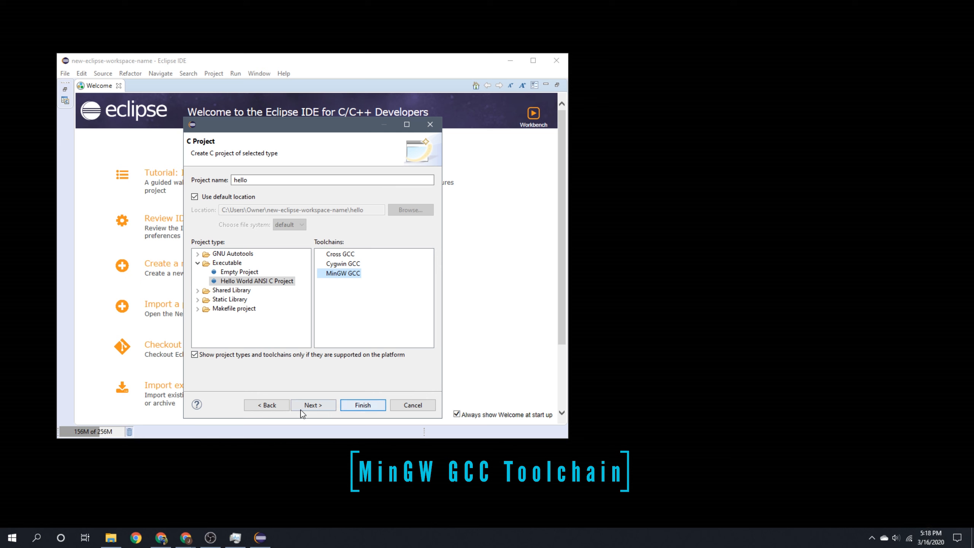
click(317, 406)
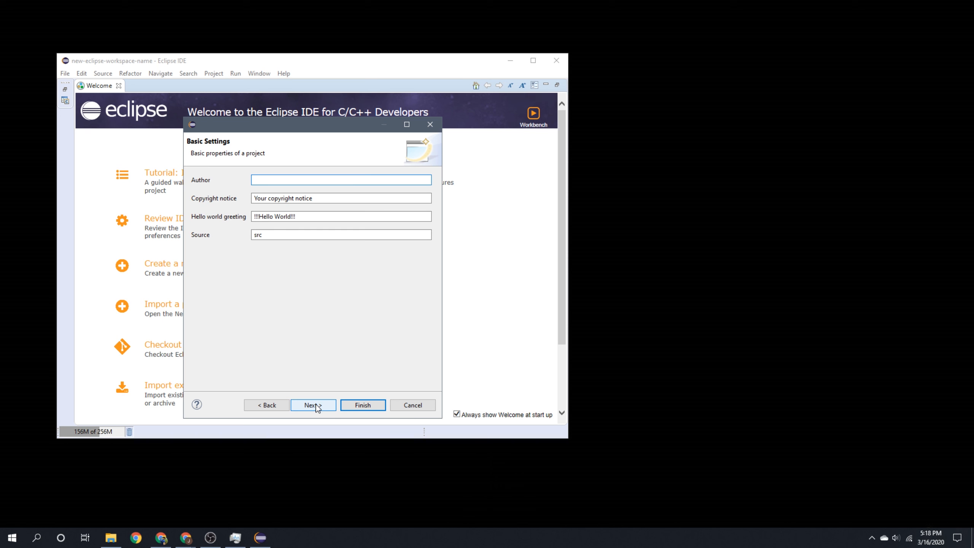
- Create the project with the author's name filled in and the Debug and Release configurations kept, and close the Welcome page
text(Joseph A)
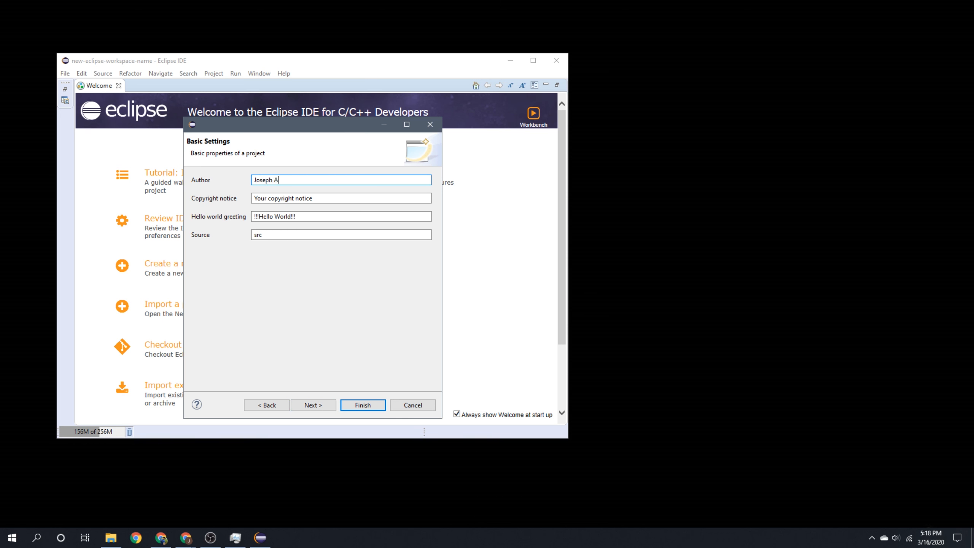
text(ppleton)
click(320, 406)
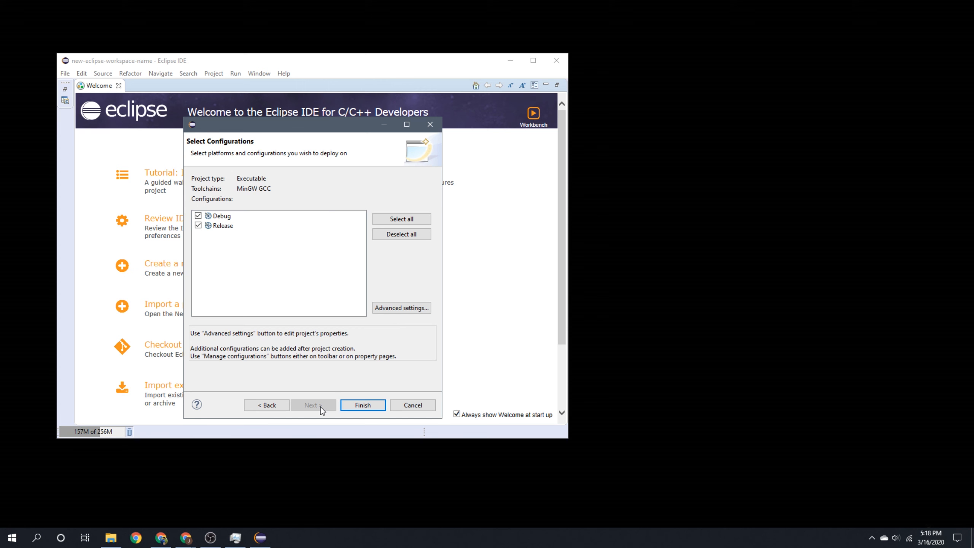
click(362, 405)
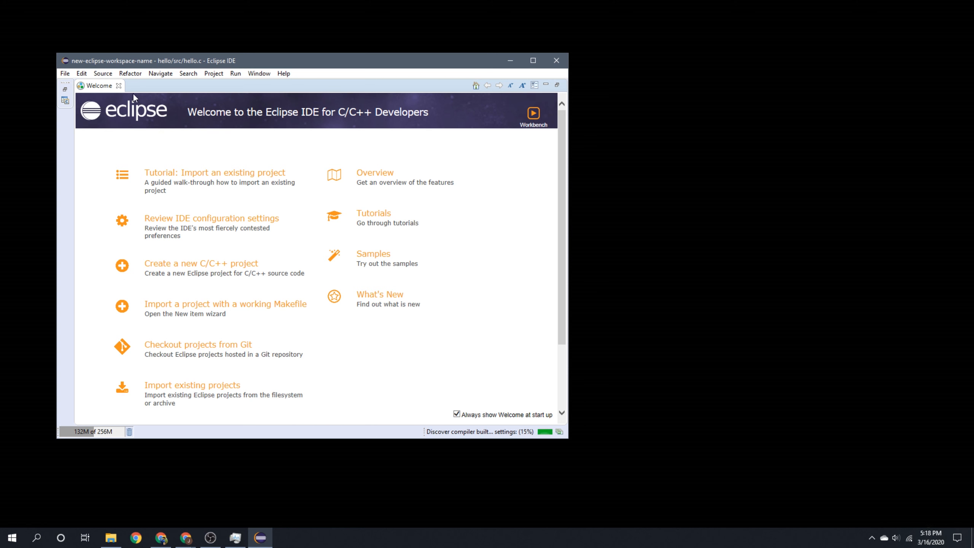
click(119, 85)
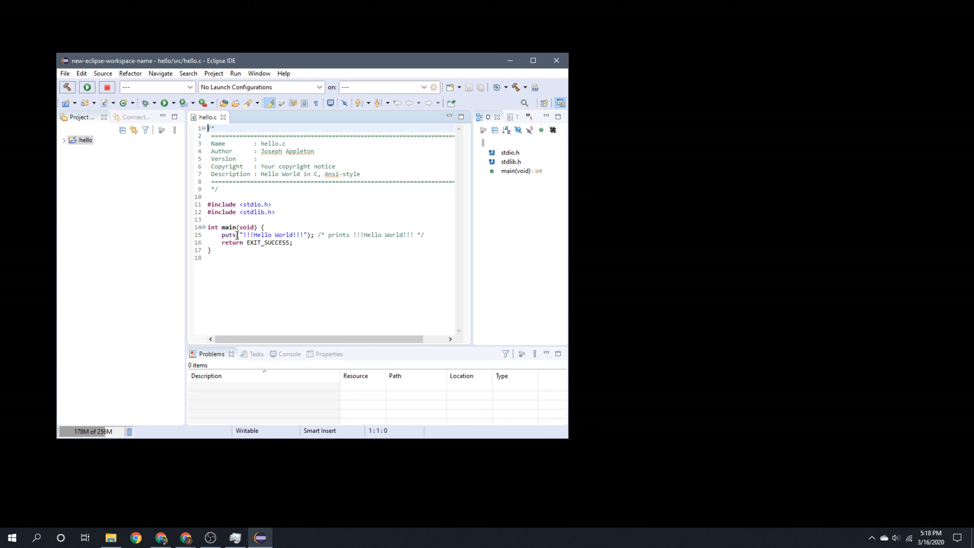
- Build the hello project, and try to launch it and check the available launch configurations
click(73, 89)
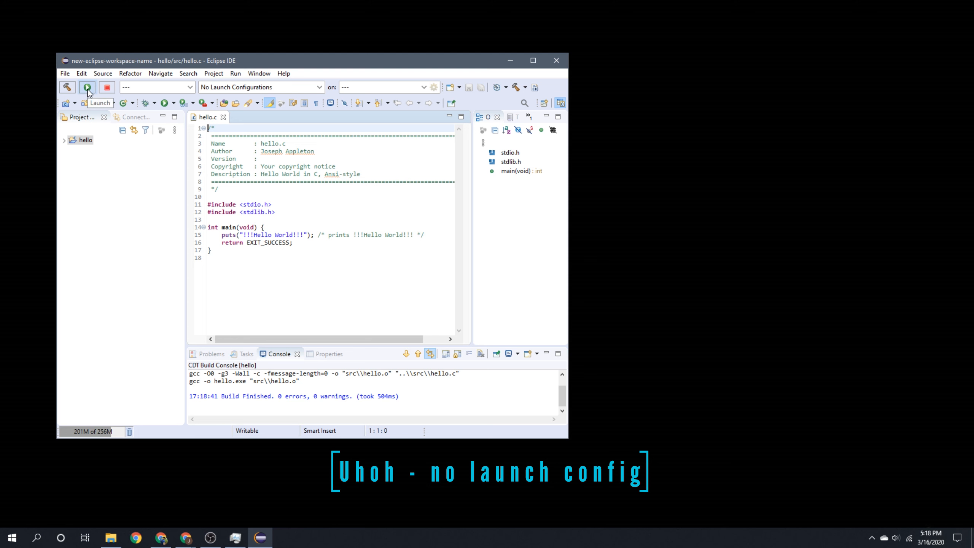
click(88, 90)
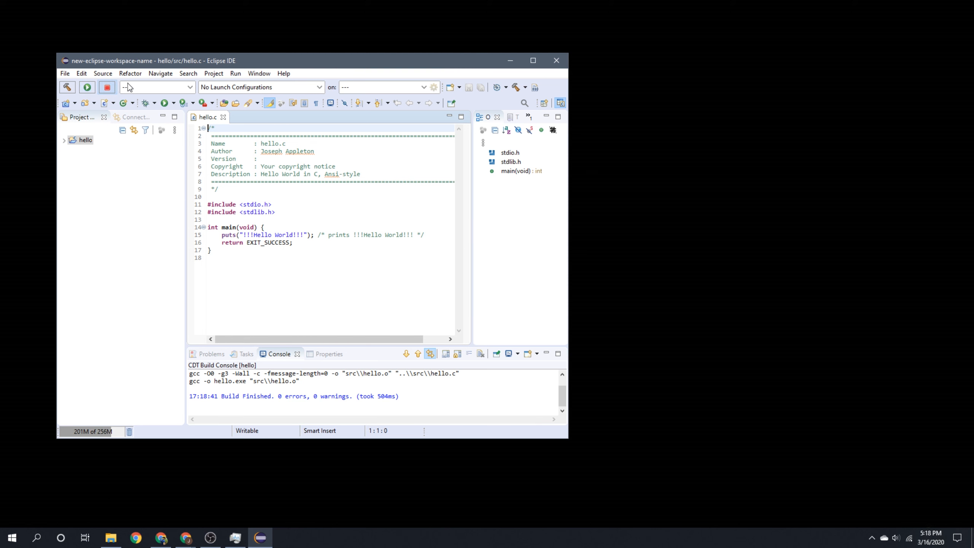
click(320, 87)
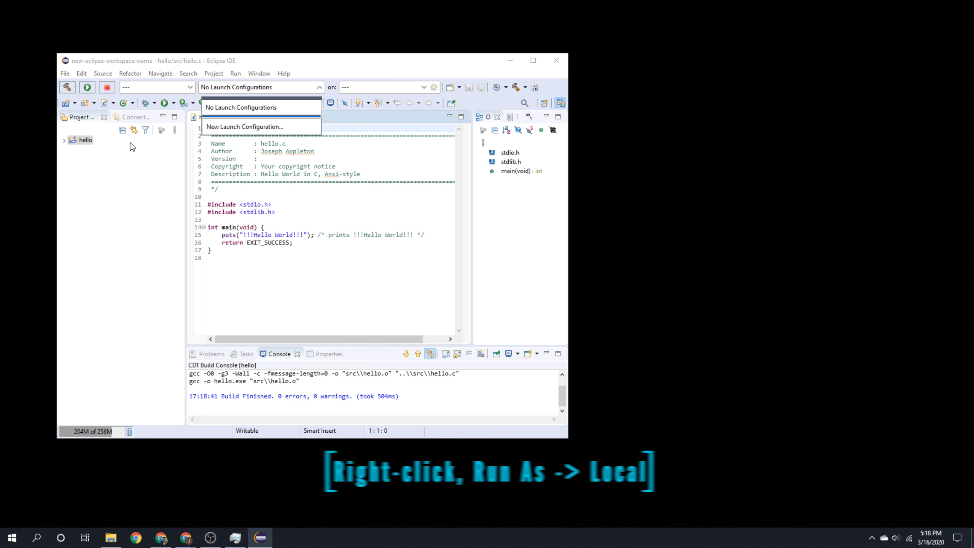
- Run the hello project as a Local C/C++ Application and highlight its output line in the console
click(78, 141)
right_click(79, 144)
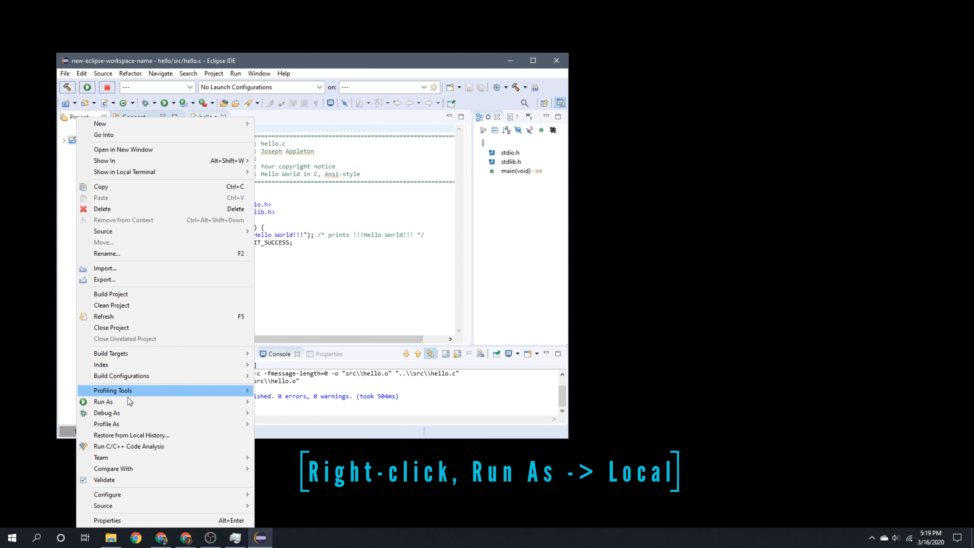
mouse_move(129, 405)
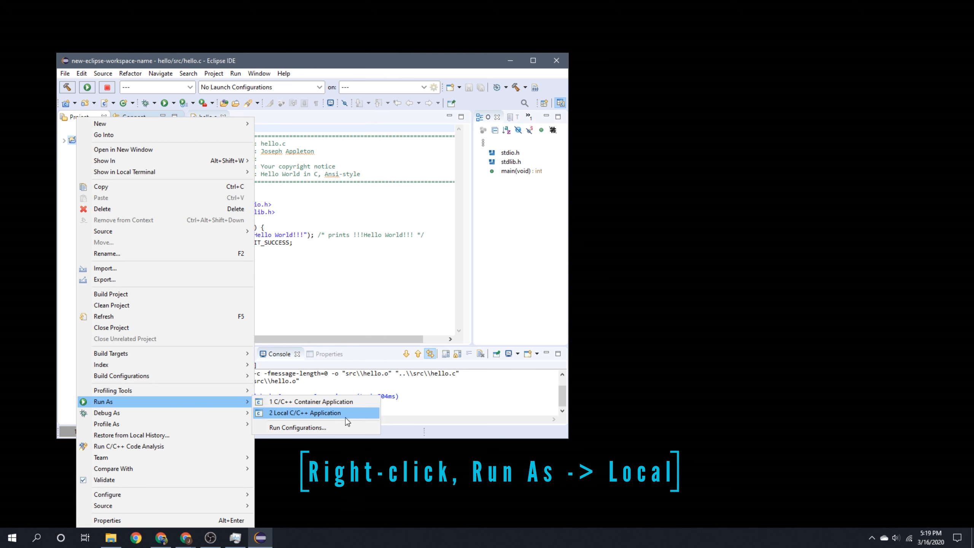
click(311, 413)
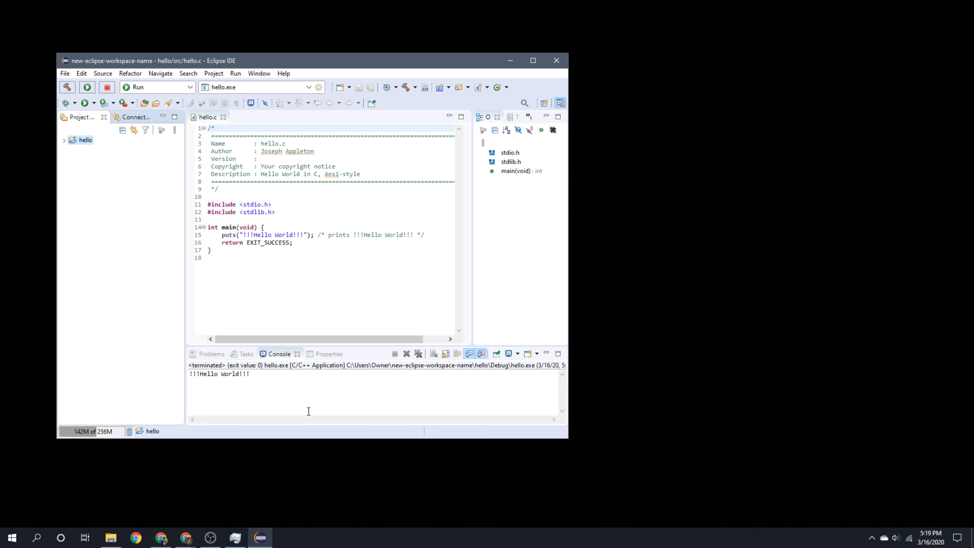
drag(261, 374, 190, 376)
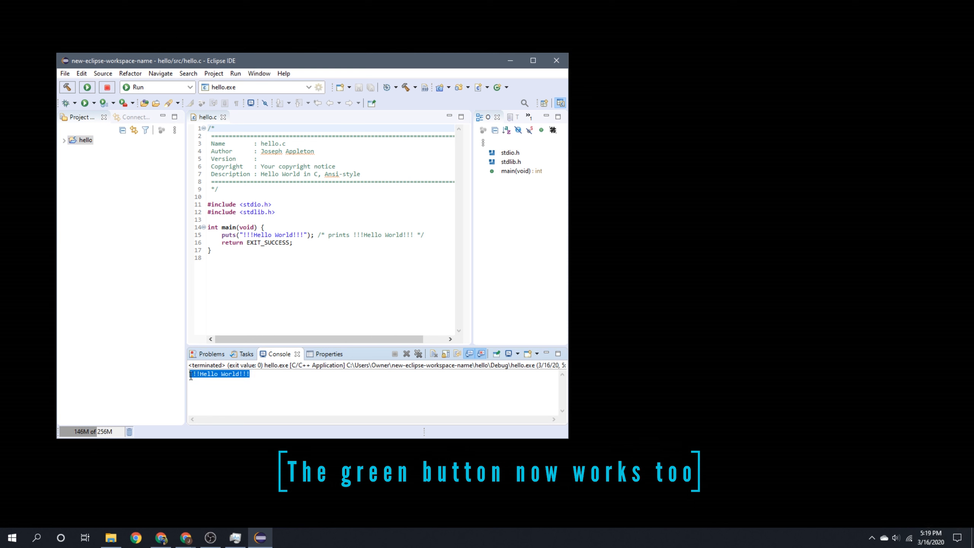